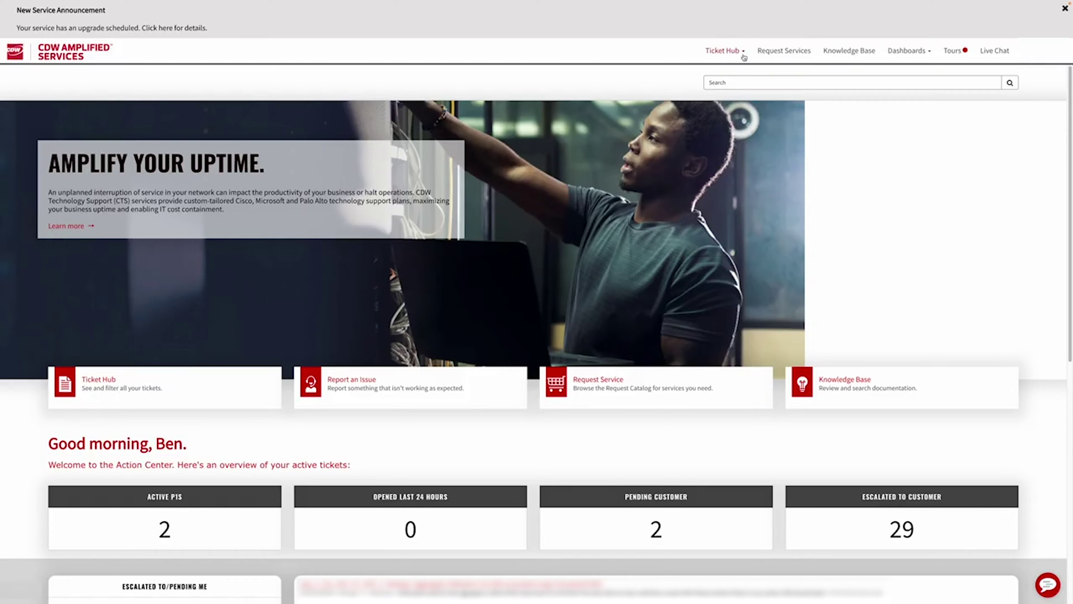
# - Find incident INC05205851 in Ticket Hub and resolve it as Customer Resolved
pyautogui.click(744, 55)
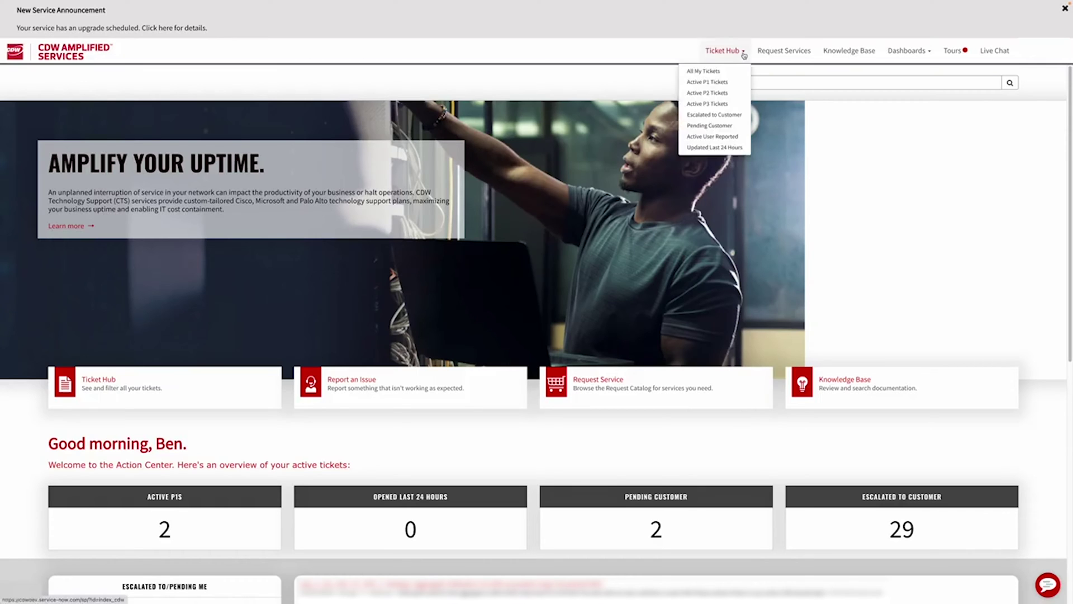
pyautogui.click(704, 71)
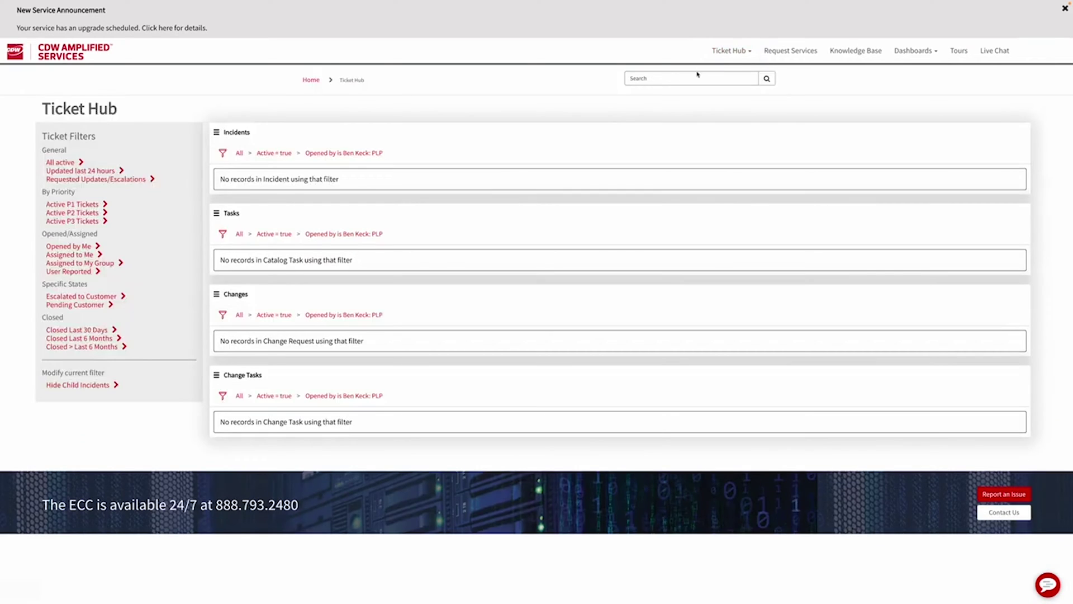
pyautogui.click(660, 78)
pyautogui.write('INC05205851')
pyautogui.click(767, 78)
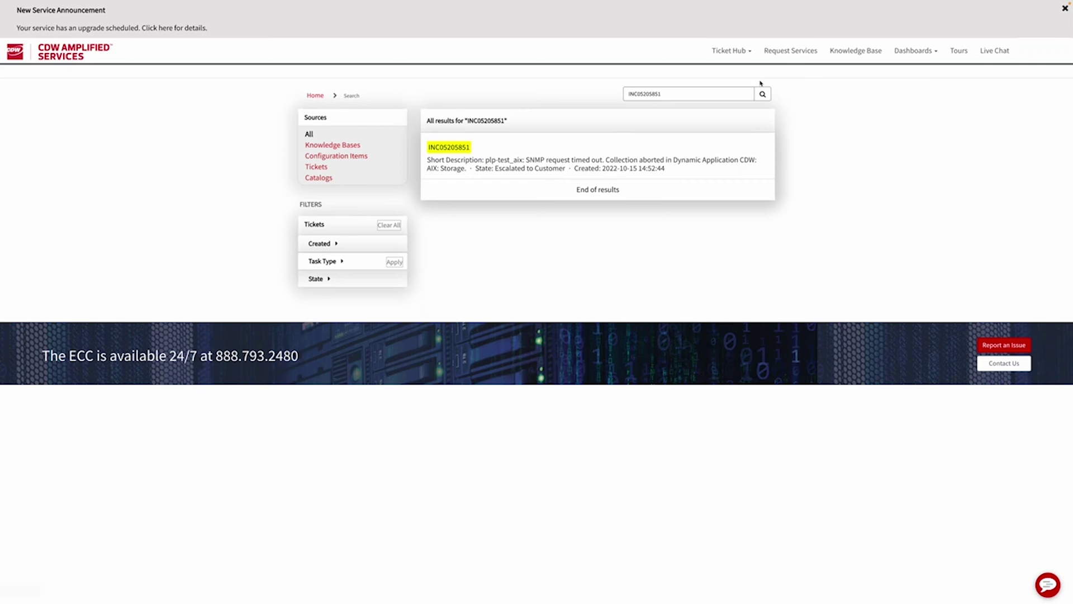
pyautogui.click(445, 149)
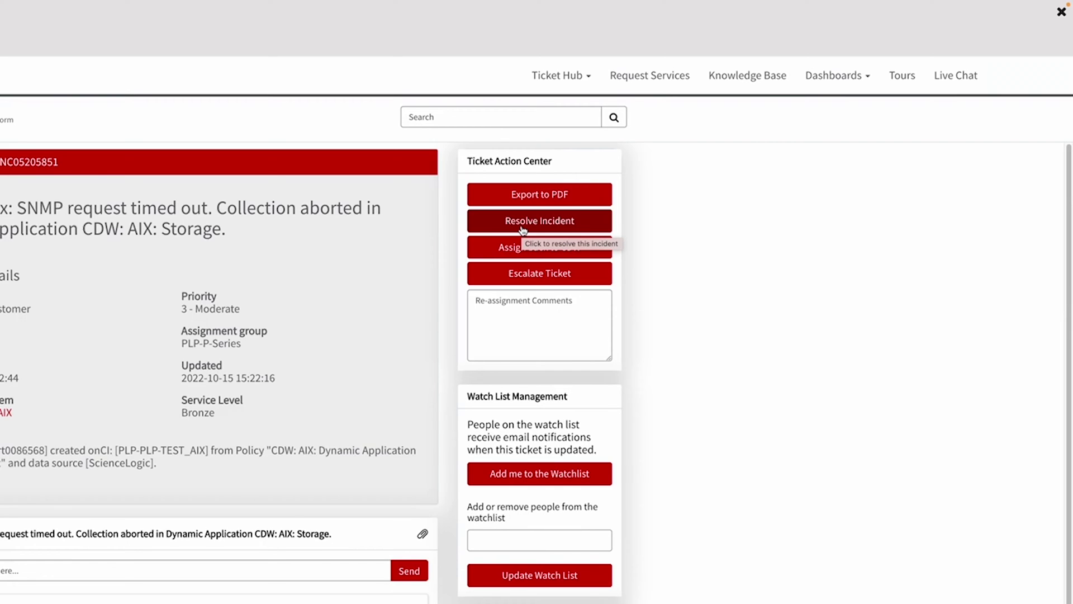
pyautogui.click(522, 229)
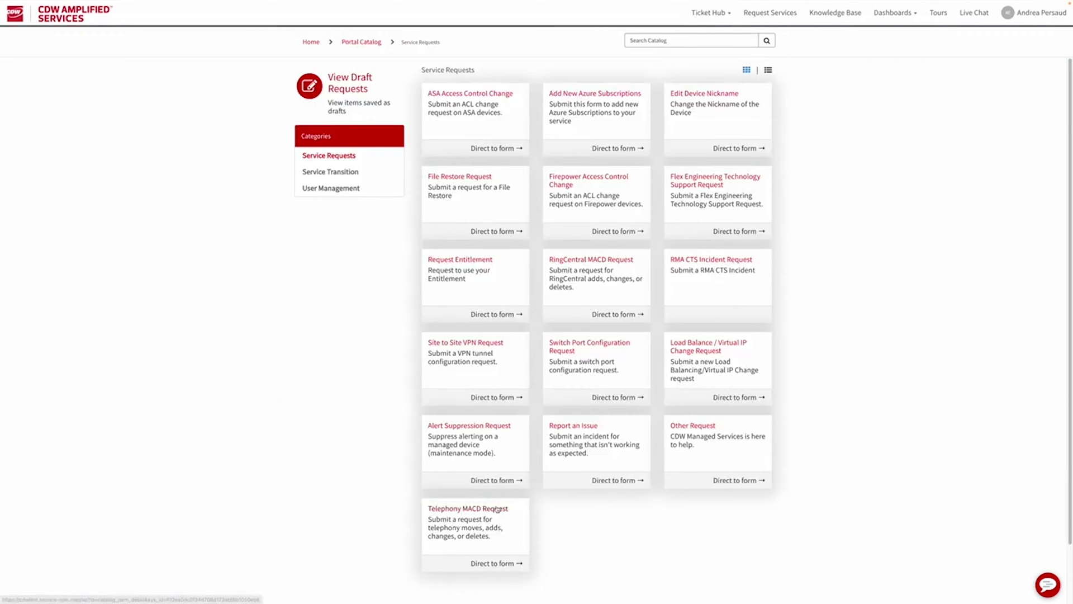
# - Submit a Telephony MACD Request changing extension 123 to 124, creating ticket TASK0800871
pyautogui.click(497, 509)
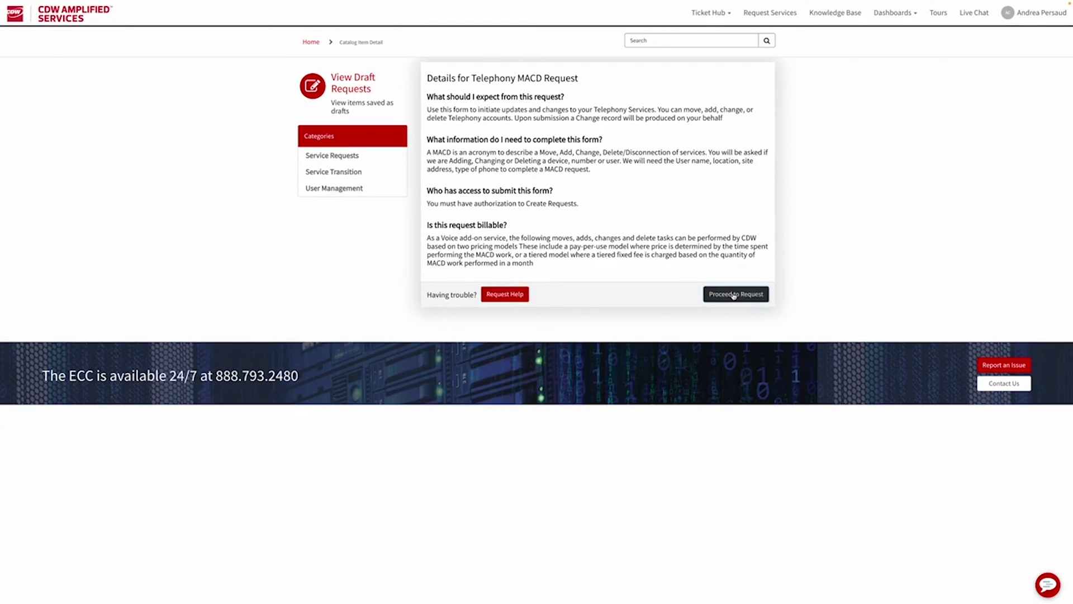
pyautogui.click(734, 297)
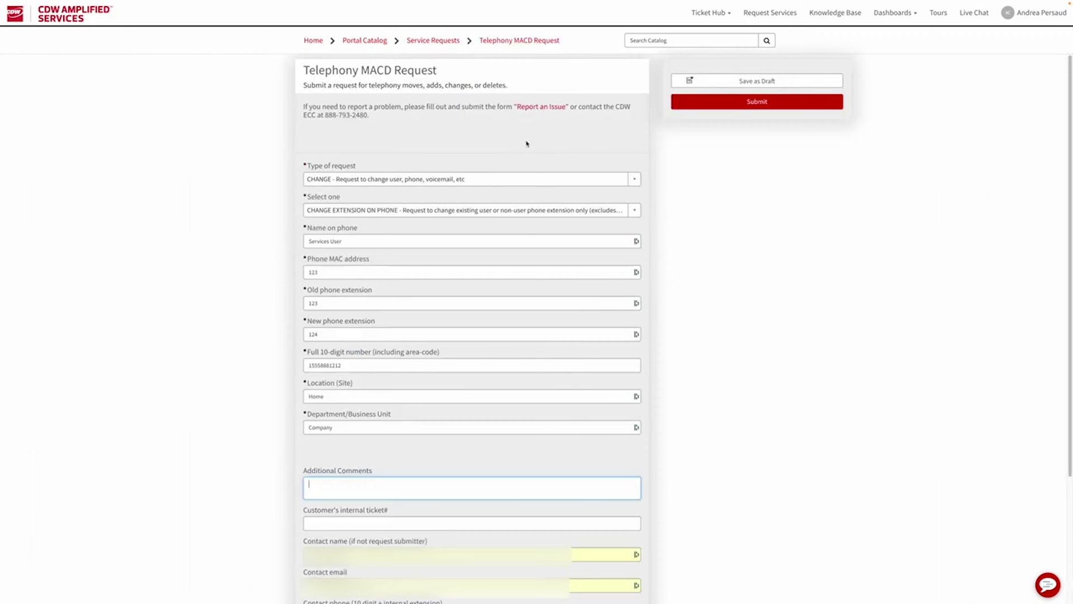
pyautogui.click(740, 104)
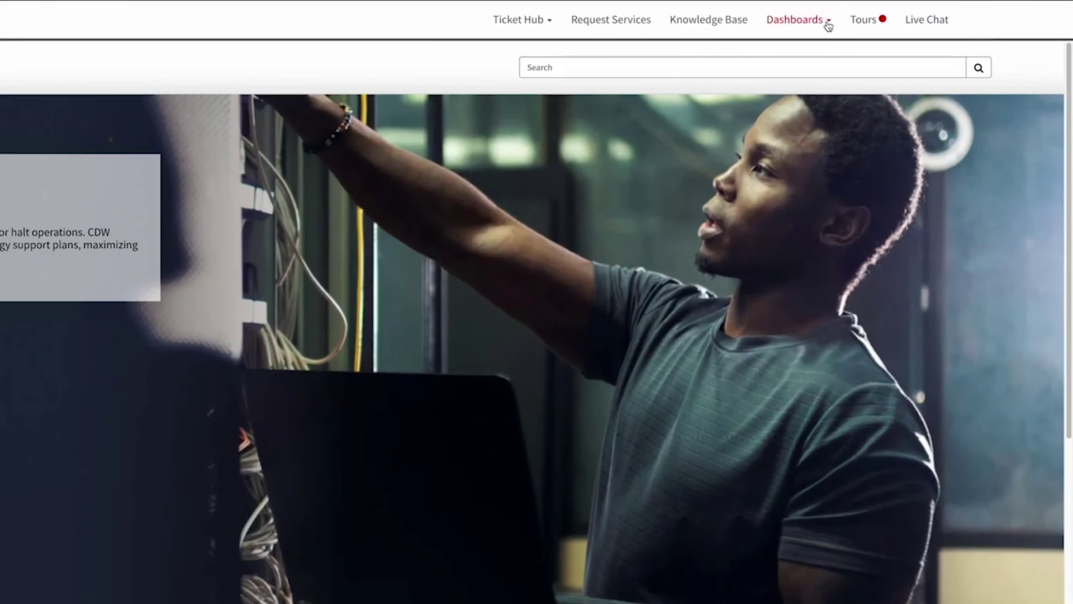
# - Switch to the CDW Technology Support (CTS) dashboard from the Dashboards menu
pyautogui.click(828, 27)
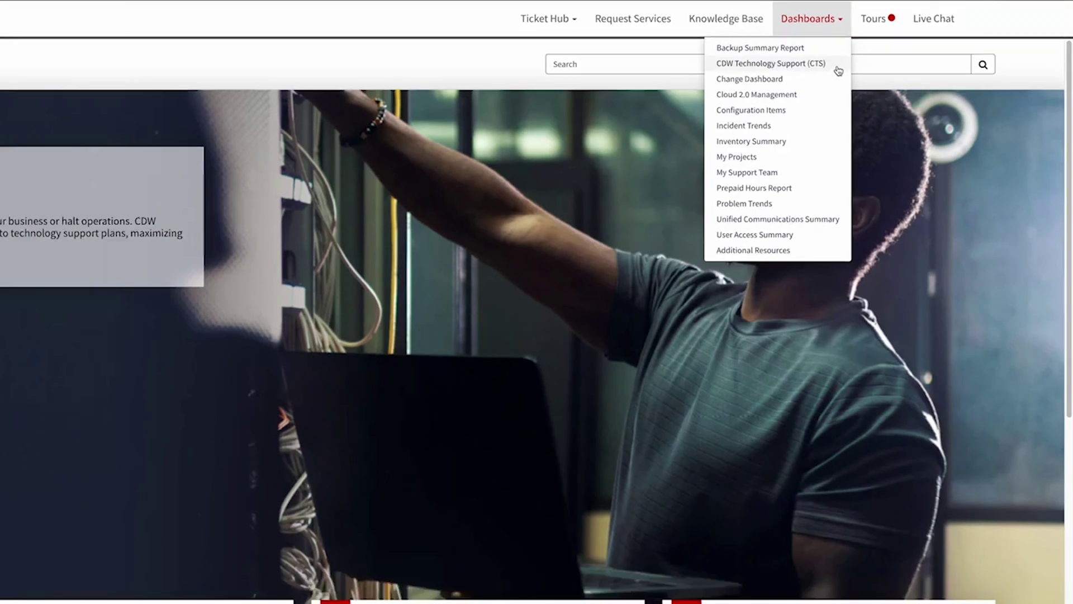
pyautogui.click(825, 73)
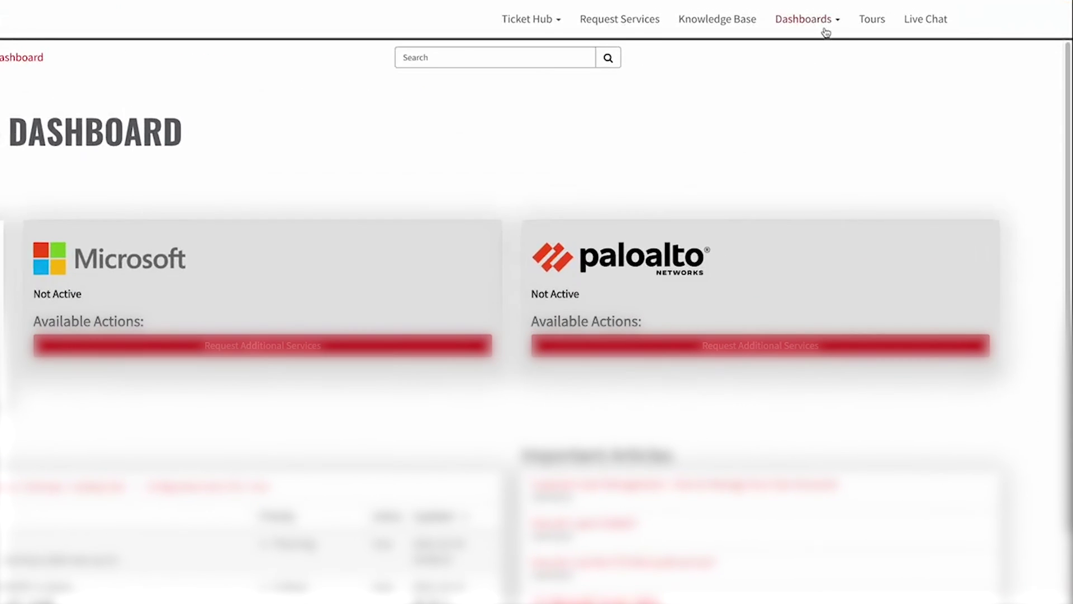
# - Open the Cloud 2.0 Management dashboard showing AWS active, Azure and Google Cloud inactive
pyautogui.click(909, 19)
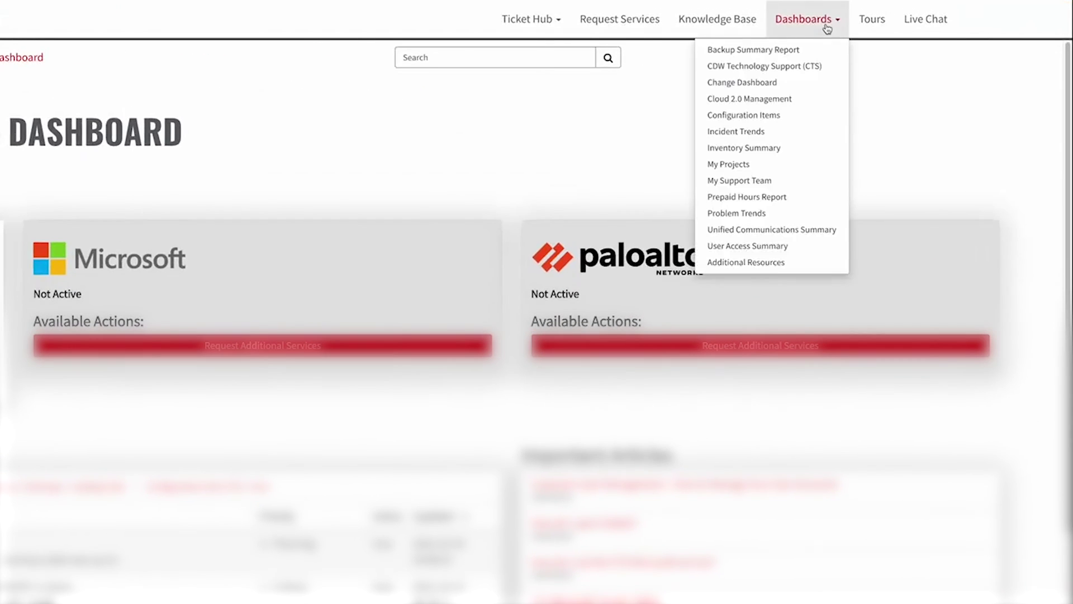
pyautogui.click(817, 101)
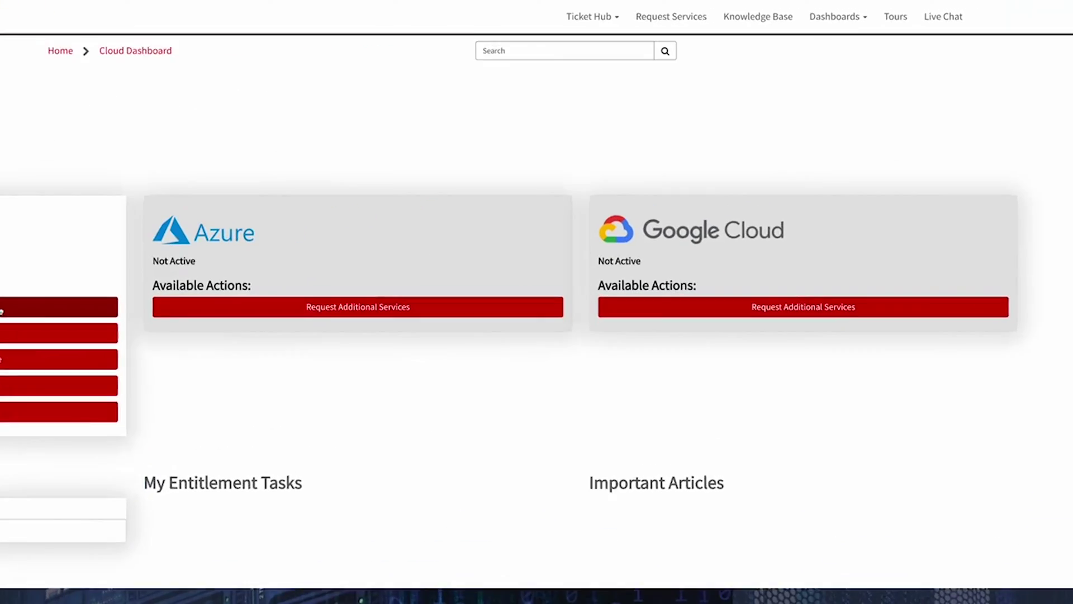
pyautogui.click(843, 21)
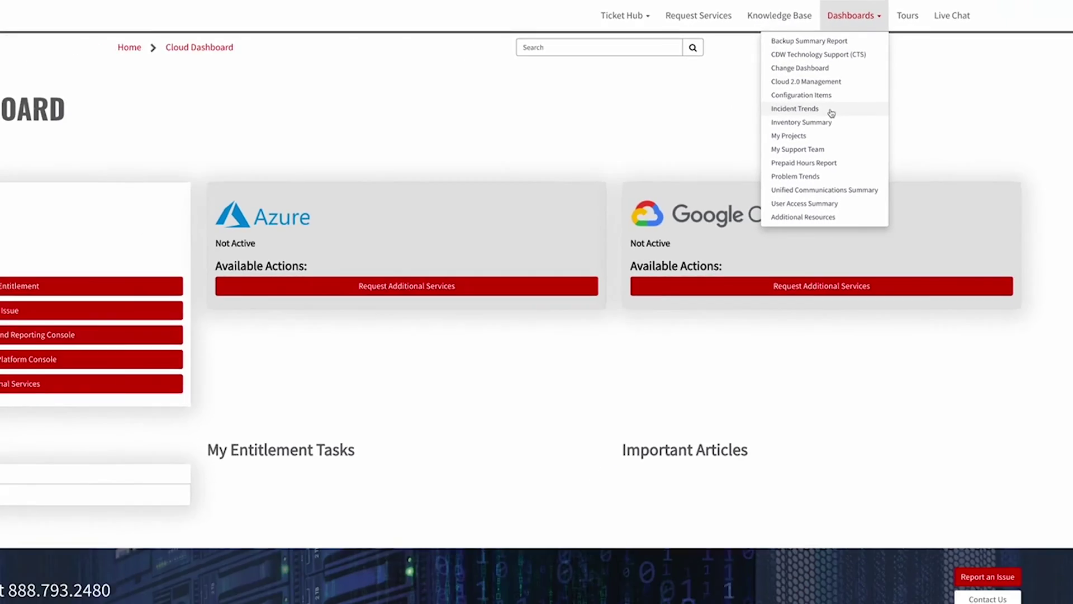
# - Open the Incident Trends report showing 712 total active incidents
pyautogui.click(818, 107)
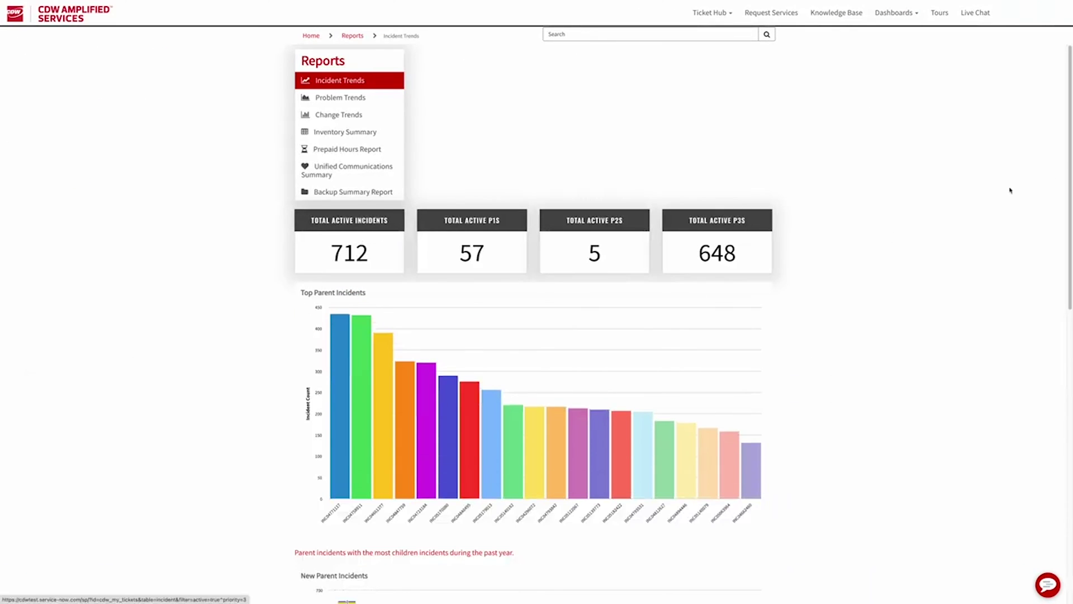
pyautogui.moveTo(1068, 110); pyautogui.dragTo(1067, 248)
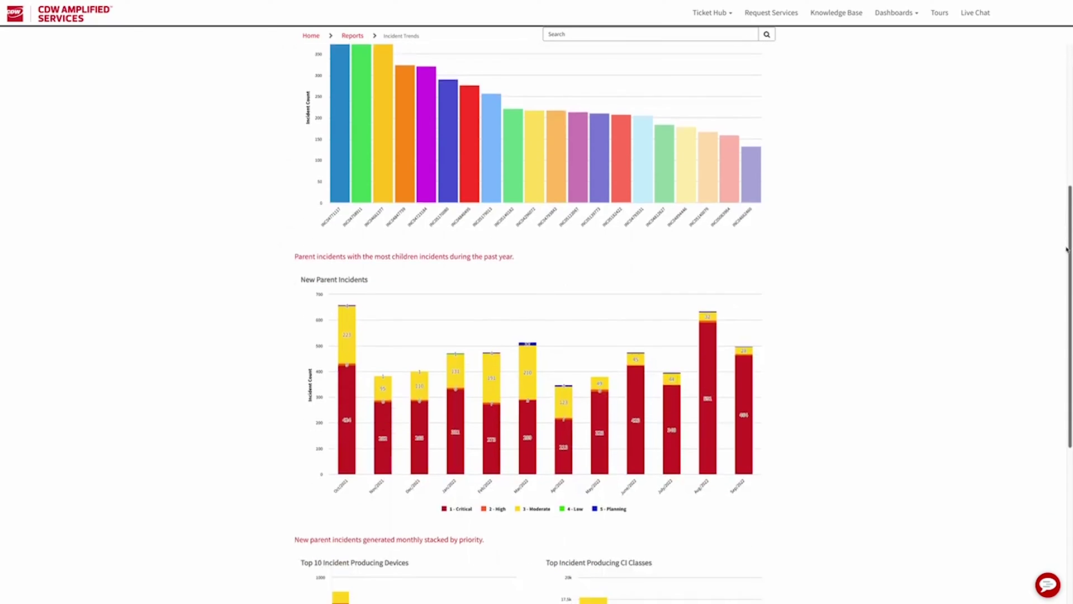